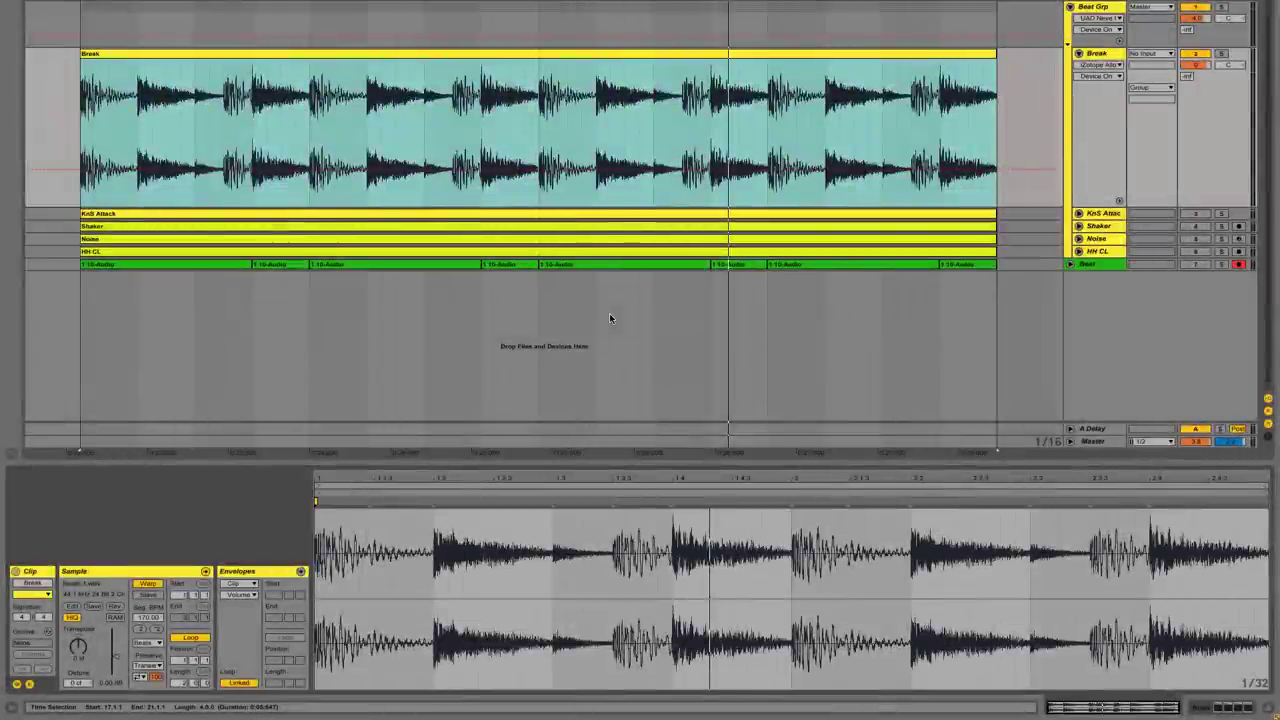
# - Play the break loop, then select the first slice and a sliced clip on the Beat track
pyautogui.press('space')
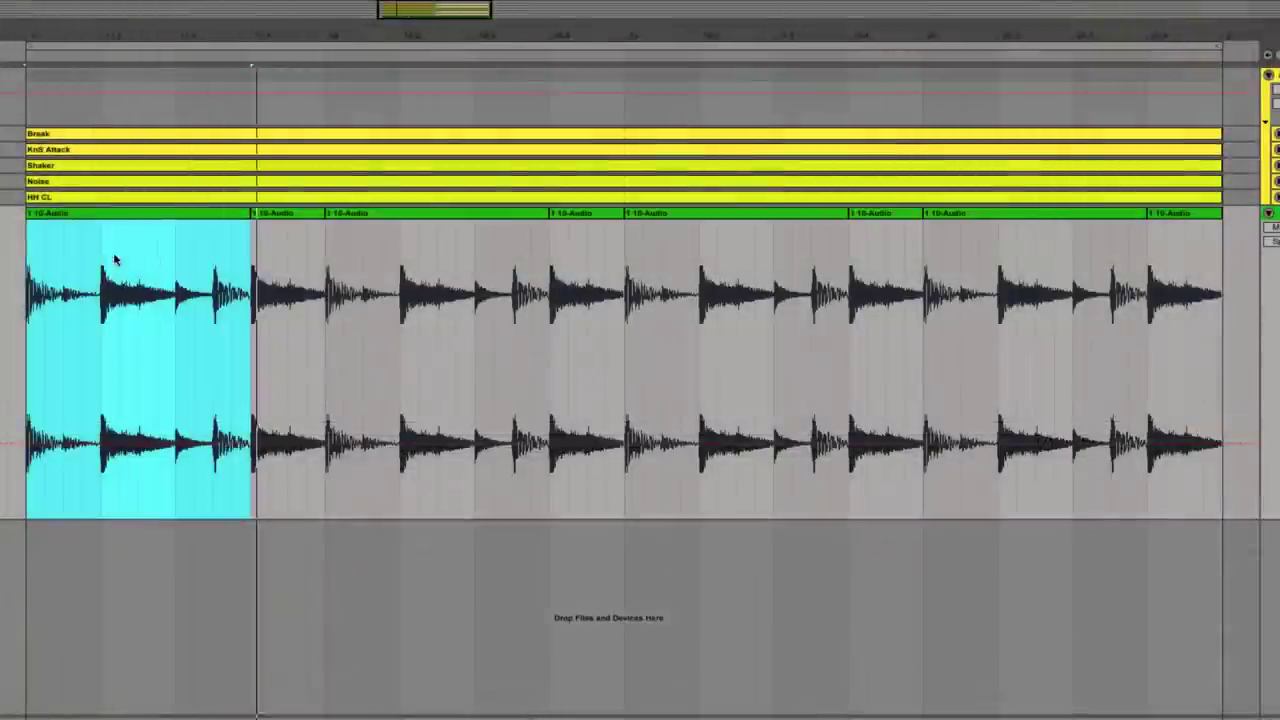
pyautogui.click(110, 264)
pyautogui.moveTo(104, 261); pyautogui.dragTo(180, 266)
pyautogui.click(293, 212)
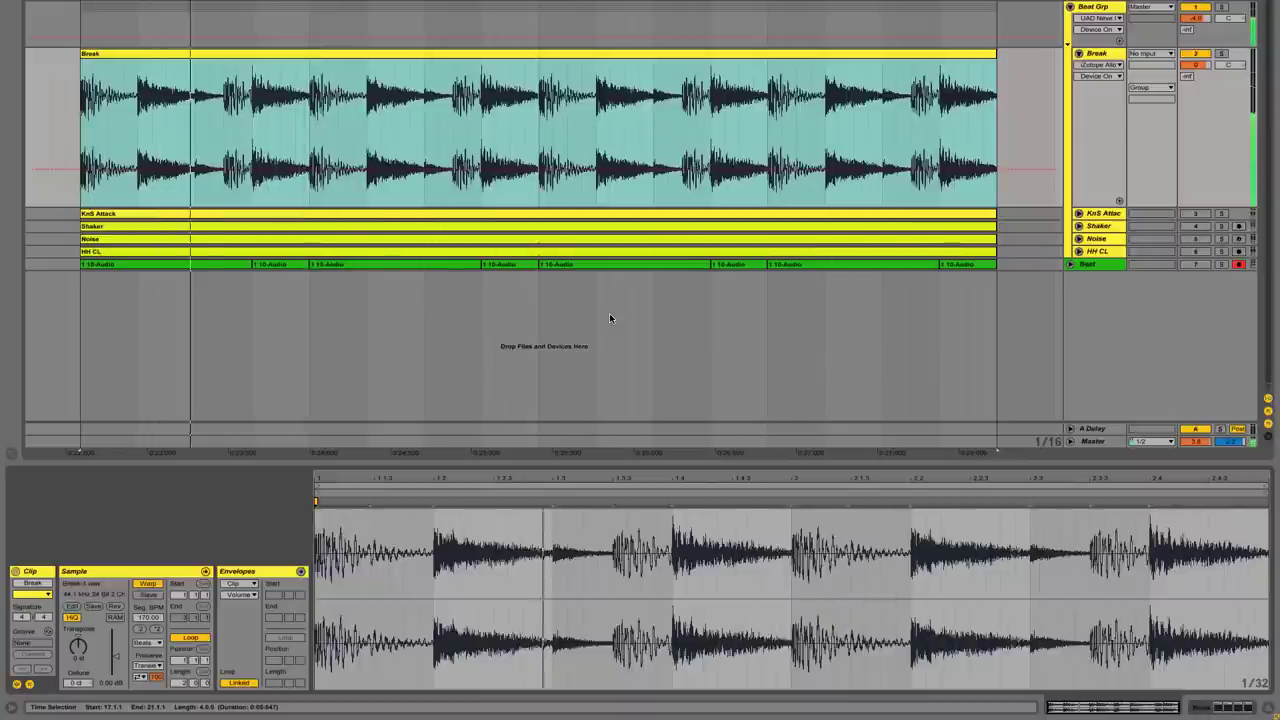
# - Show all Alloy 2 bands on the Break track and sweep band 3's gate threshold, ending at -130 dB
pyautogui.doubleClick(1102, 54)
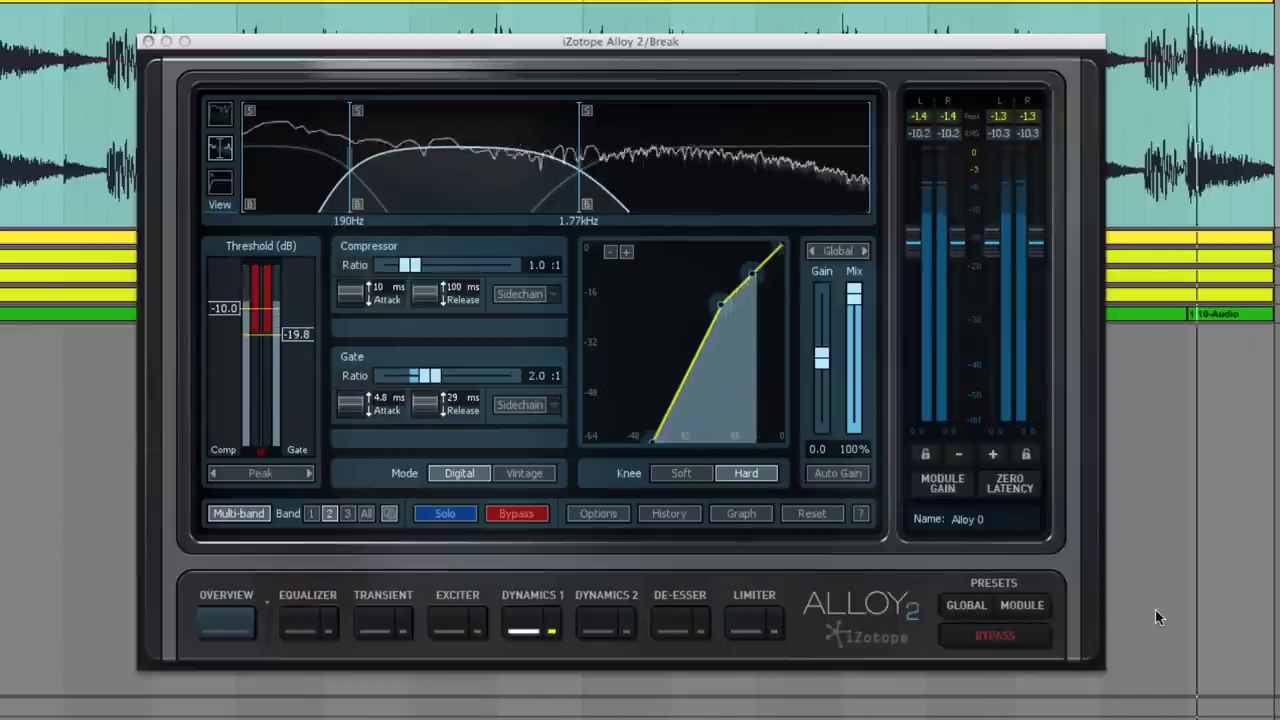
pyautogui.click(367, 514)
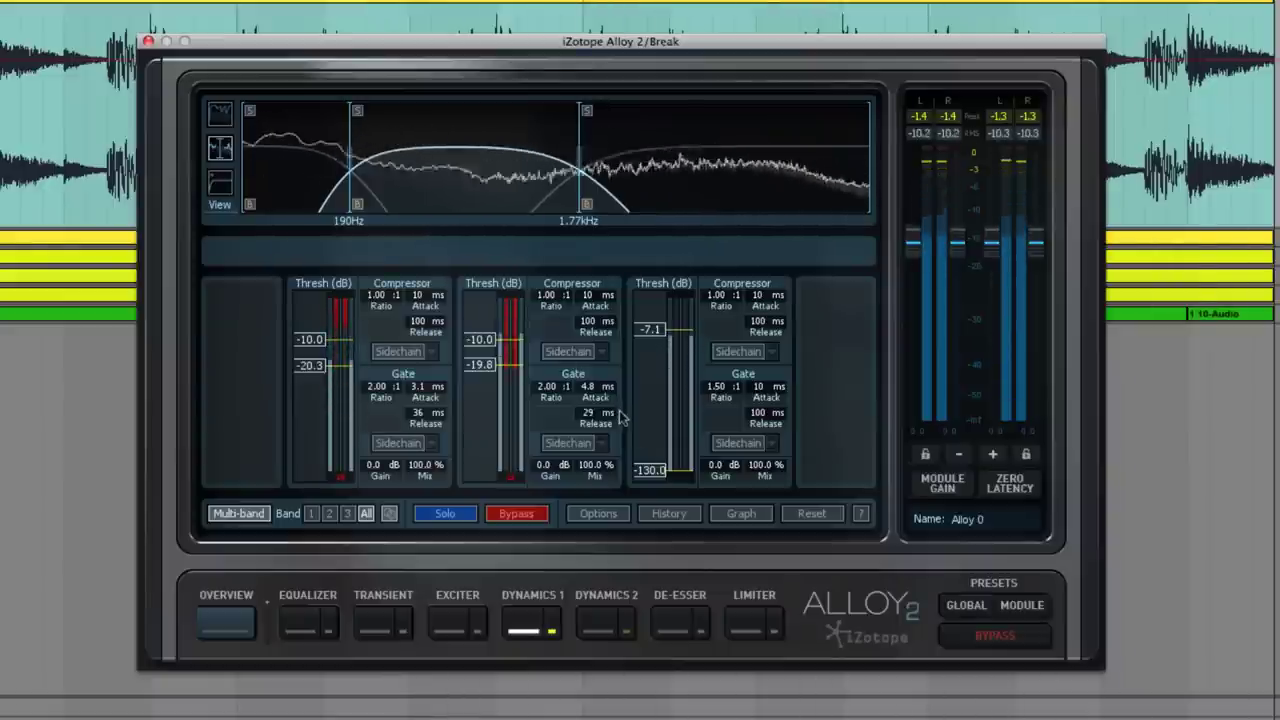
pyautogui.moveTo(650, 470); pyautogui.dragTo(659, 413)
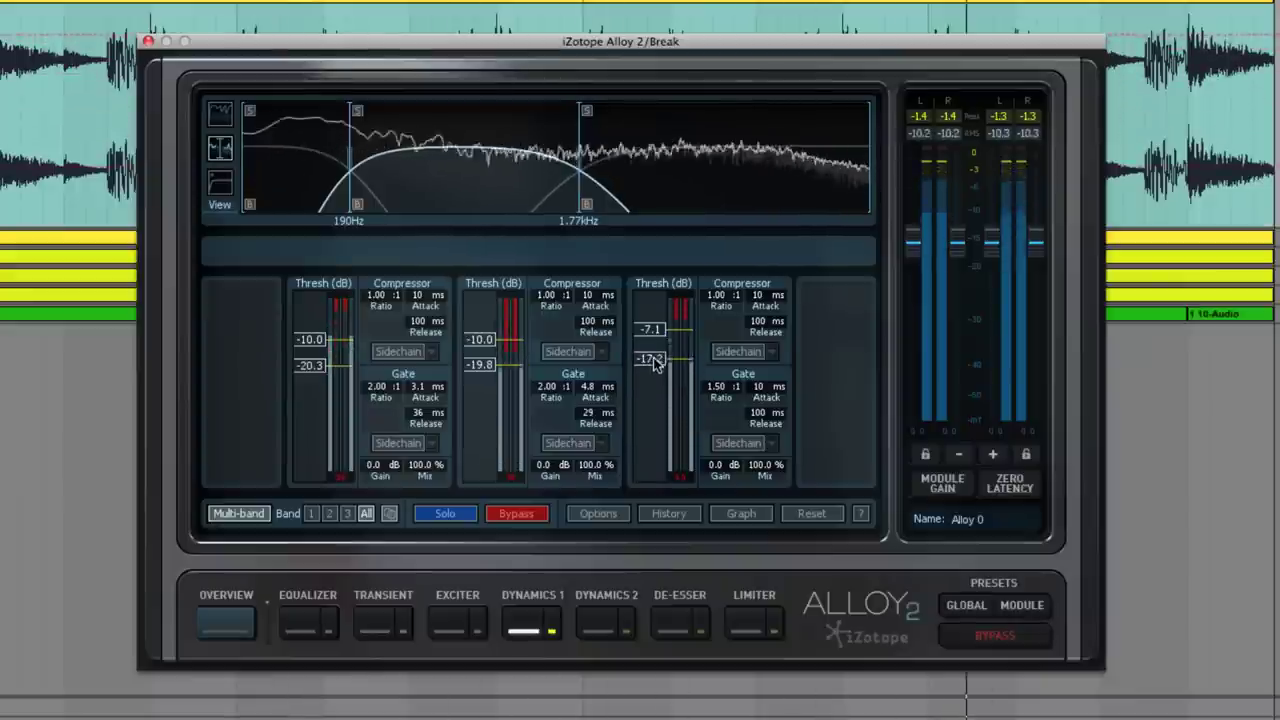
pyautogui.moveTo(655, 362); pyautogui.dragTo(655, 360)
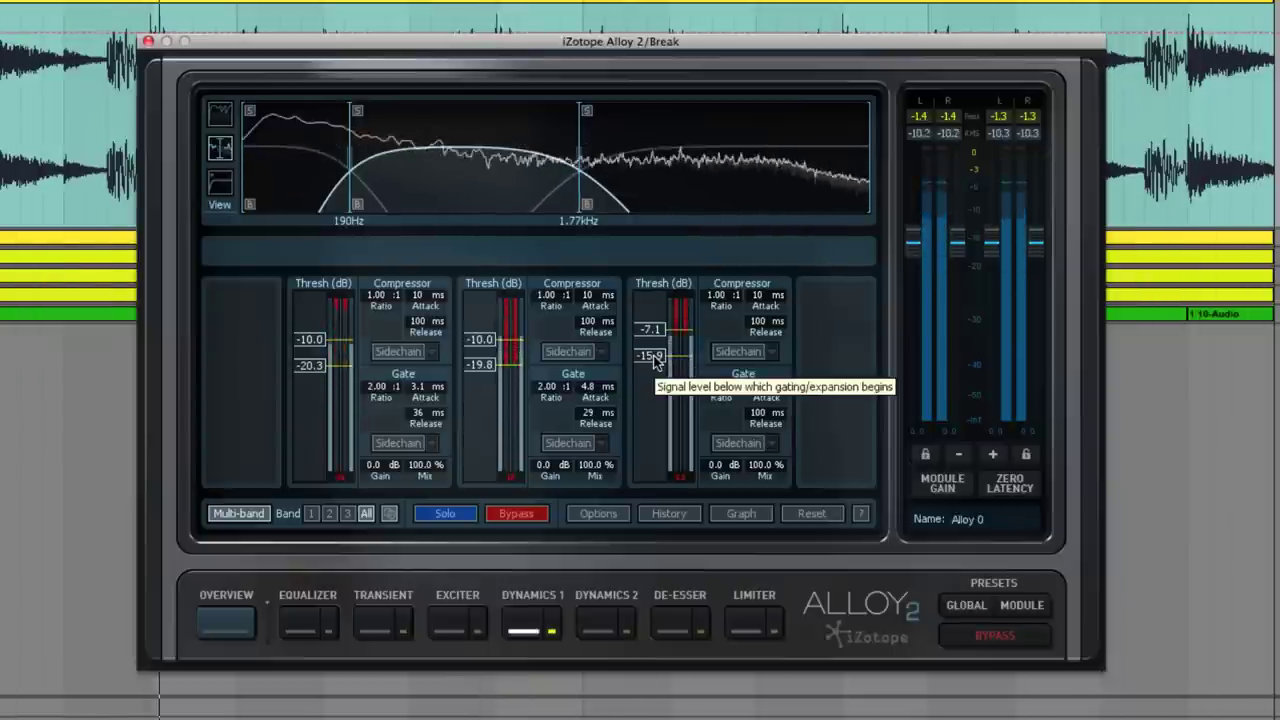
pyautogui.moveTo(655, 362); pyautogui.dragTo(651, 507)
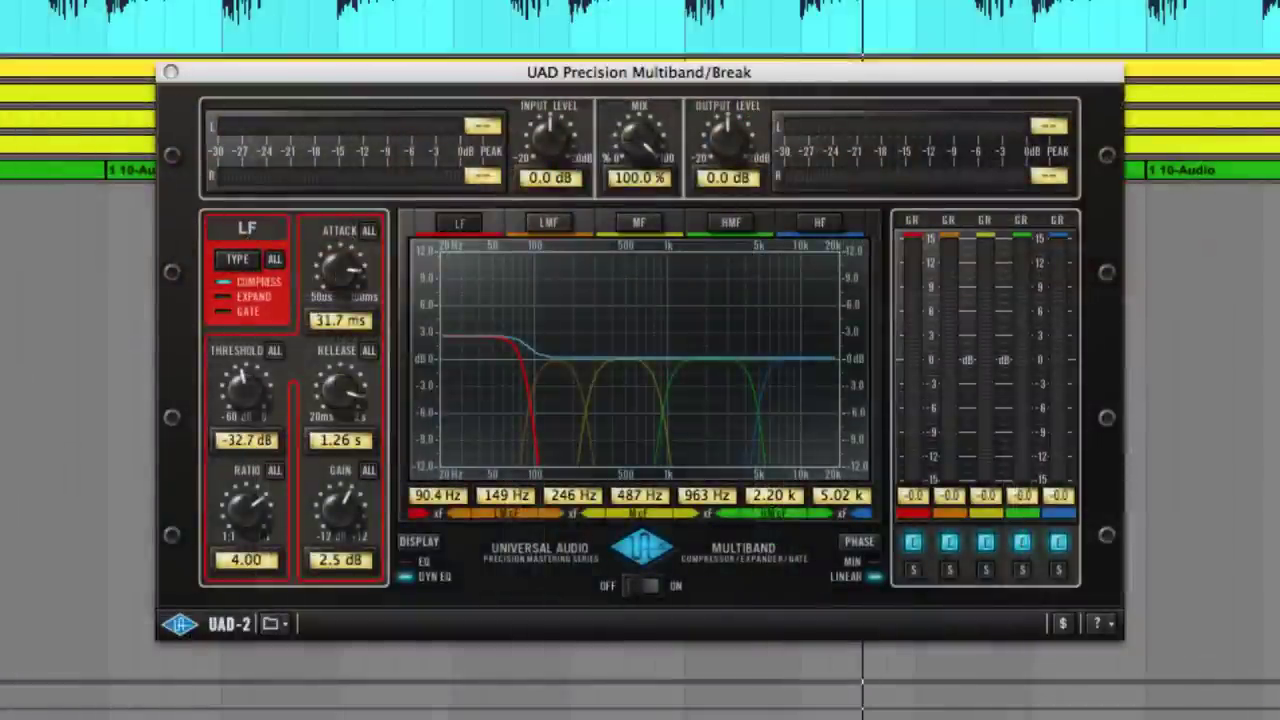
# - Audition the Break through the UAD Precision Multiband, close its window, then stop playback
pyautogui.press('space')
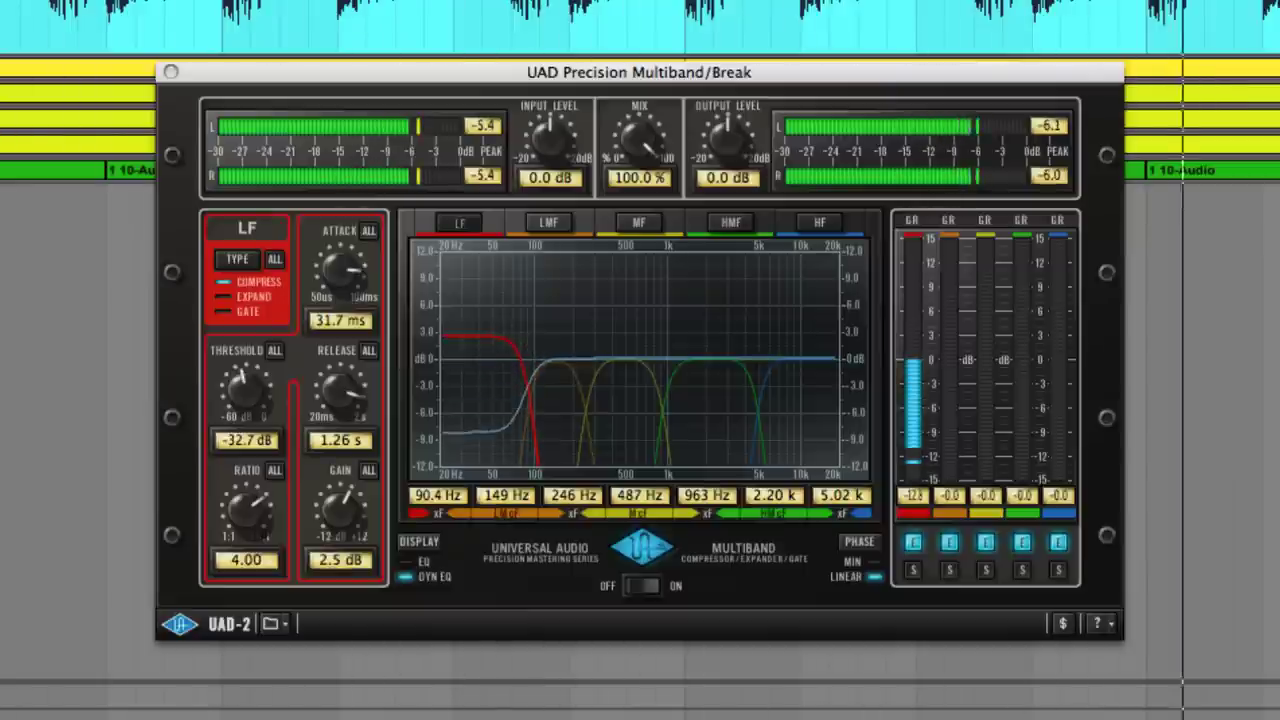
pyautogui.click(171, 72)
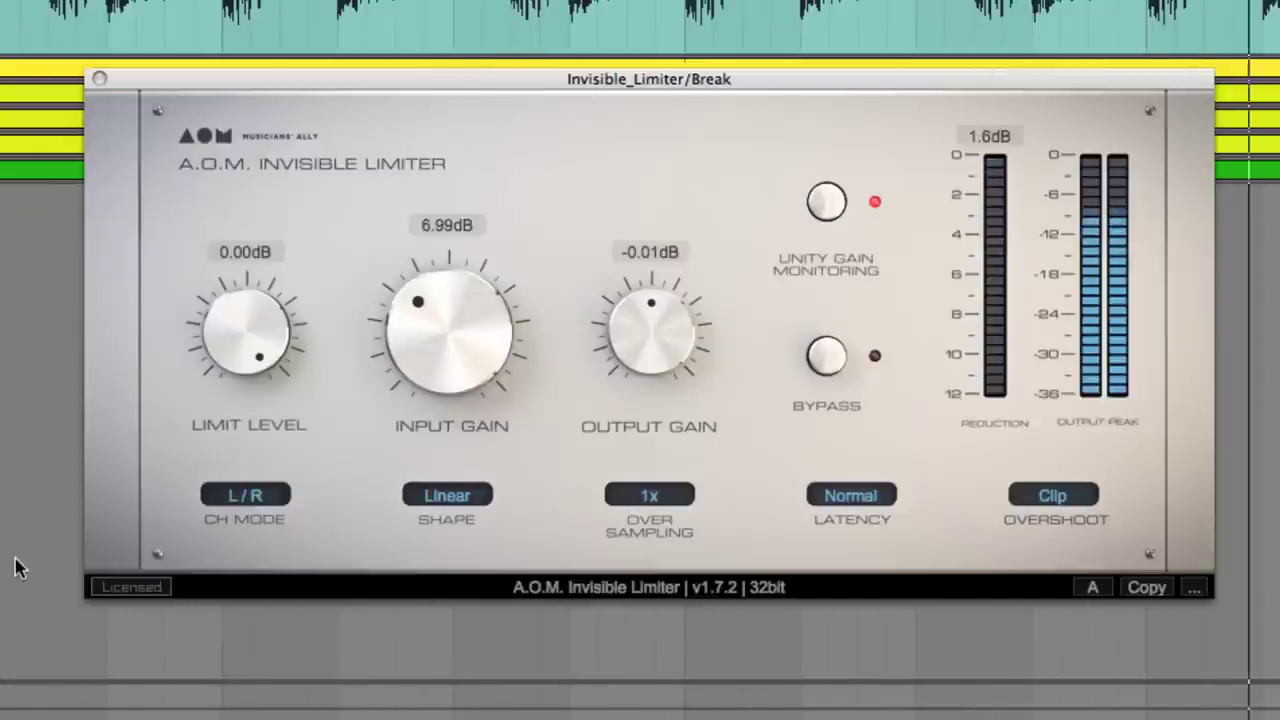
pyautogui.press('space')
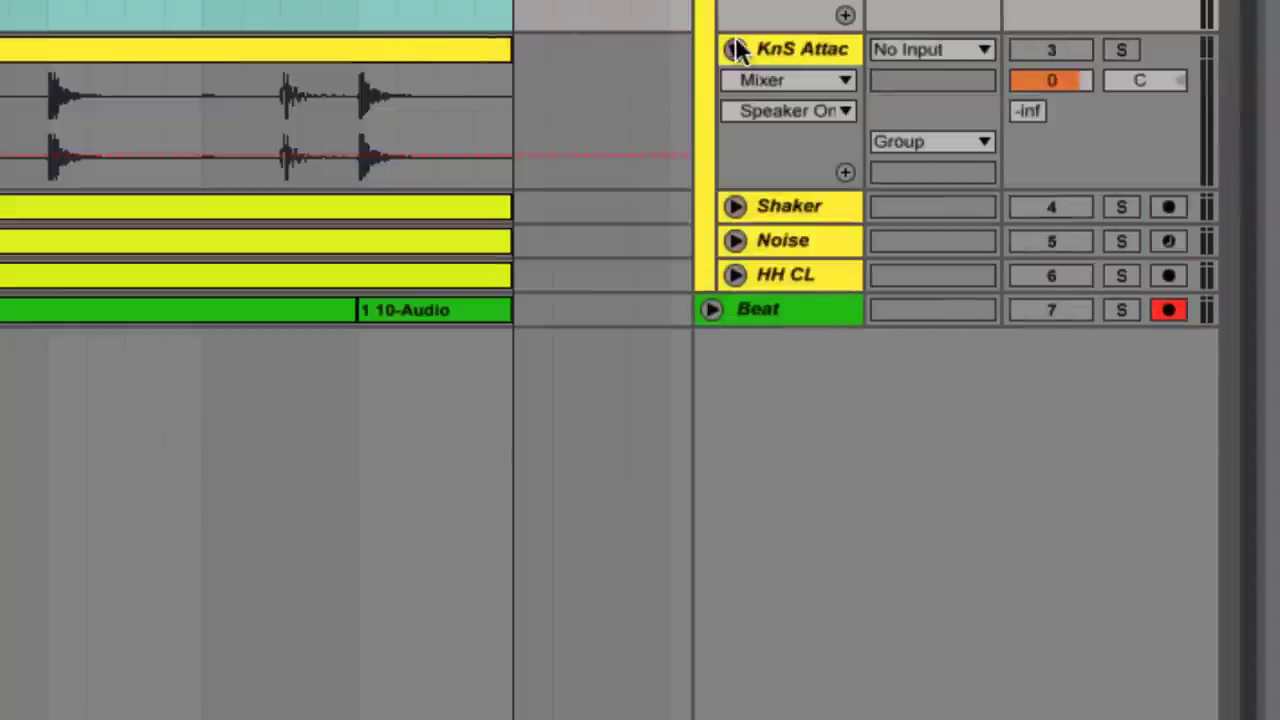
# - Solo the KnS Attack layer and start playback
pyautogui.click(1042, 52)
pyautogui.click(1120, 50)
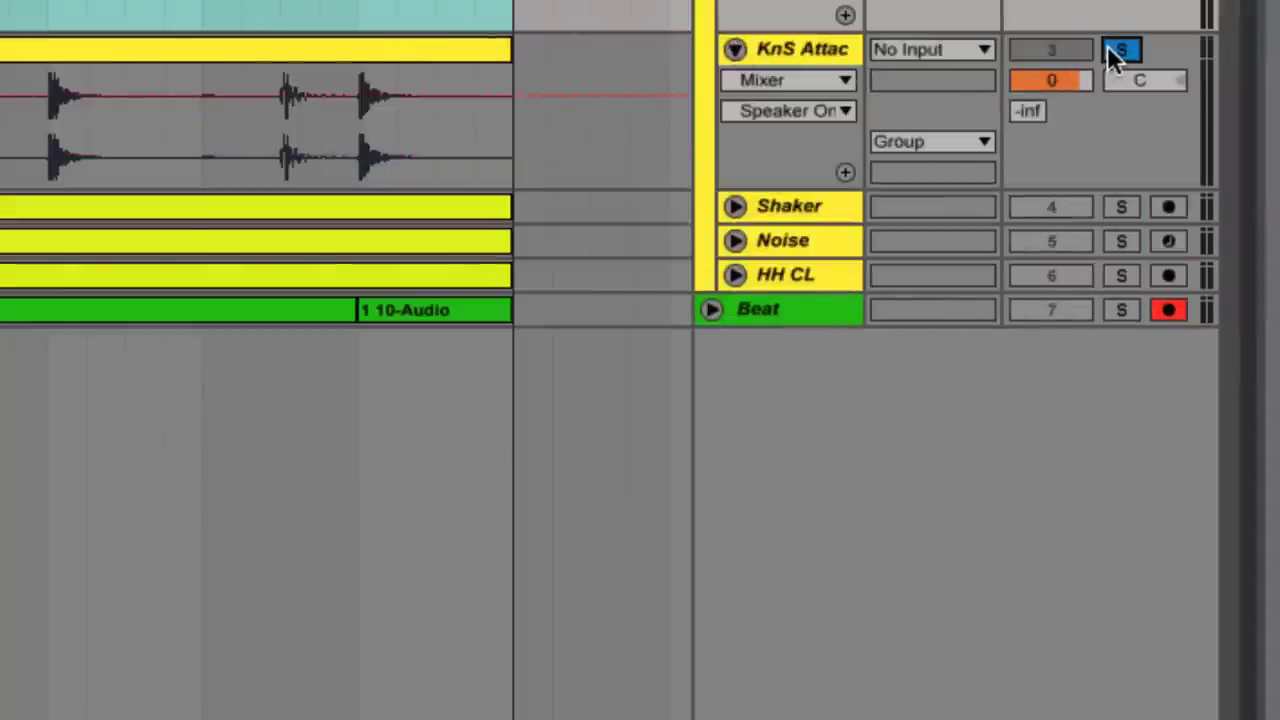
pyautogui.press('space')
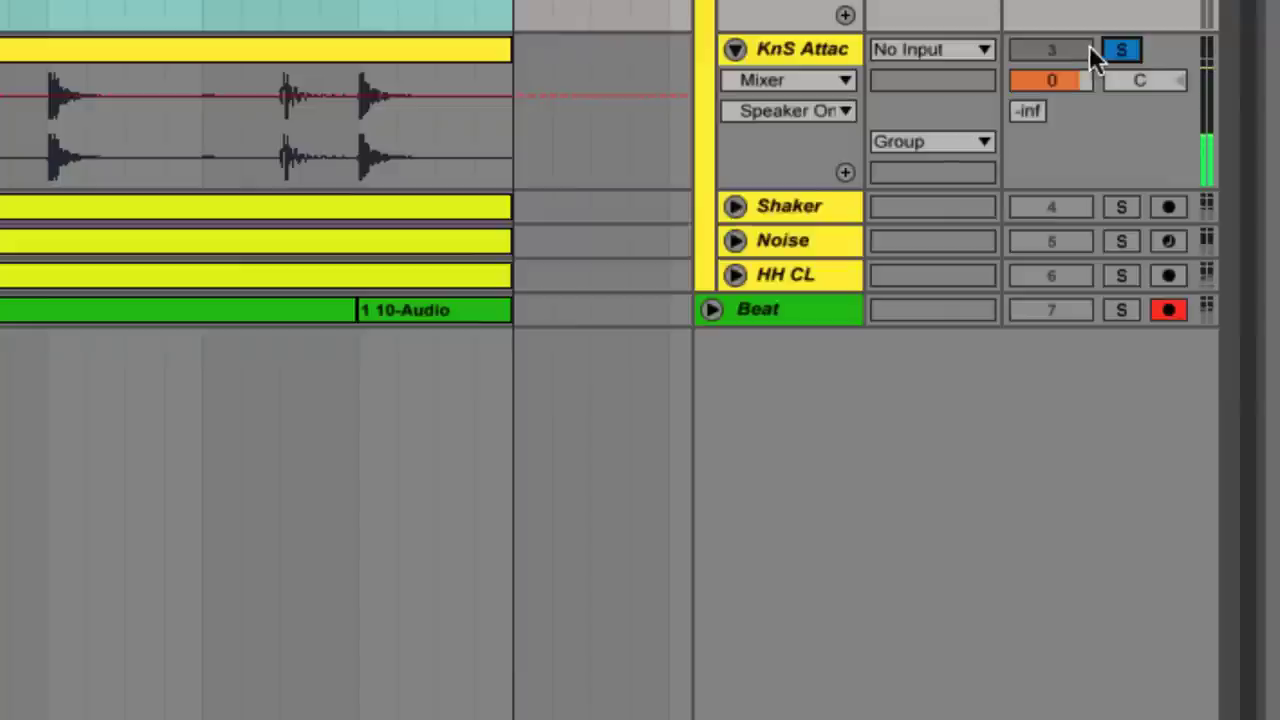
# - Unfold the Shaker, Noise and HH CL tracks and add each to the solo
pyautogui.click(736, 207)
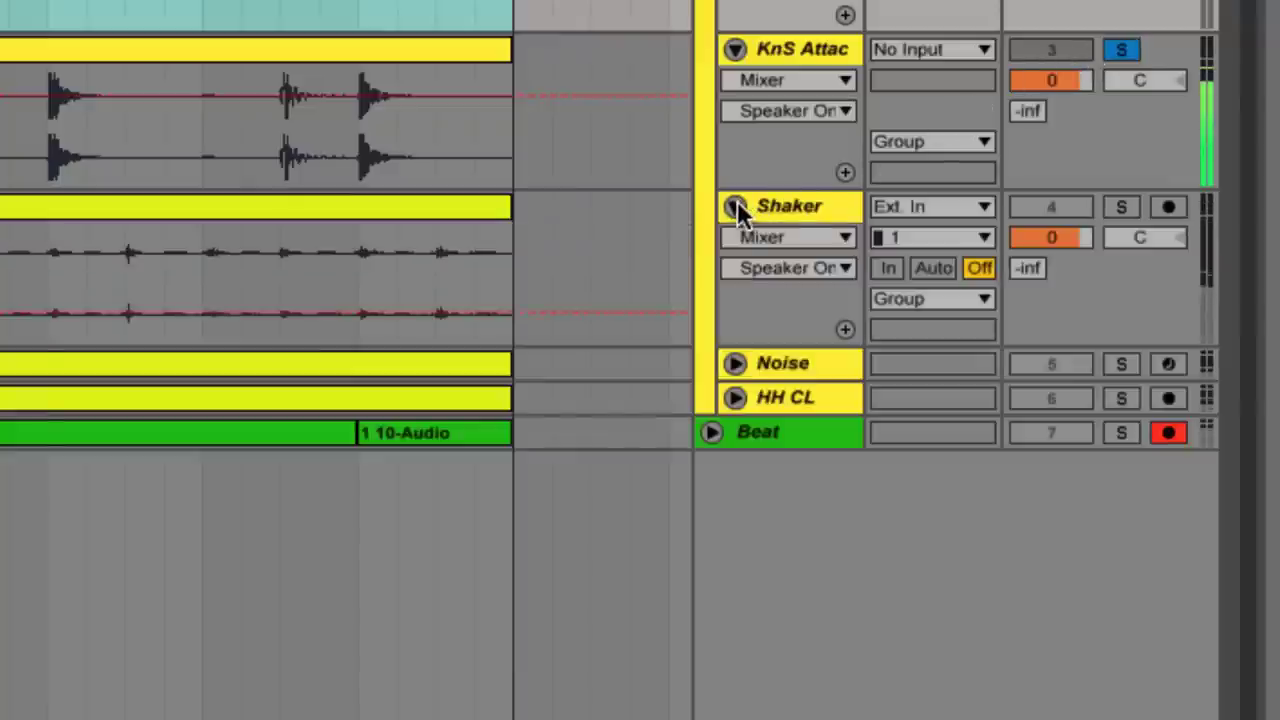
pyautogui.click(1109, 206)
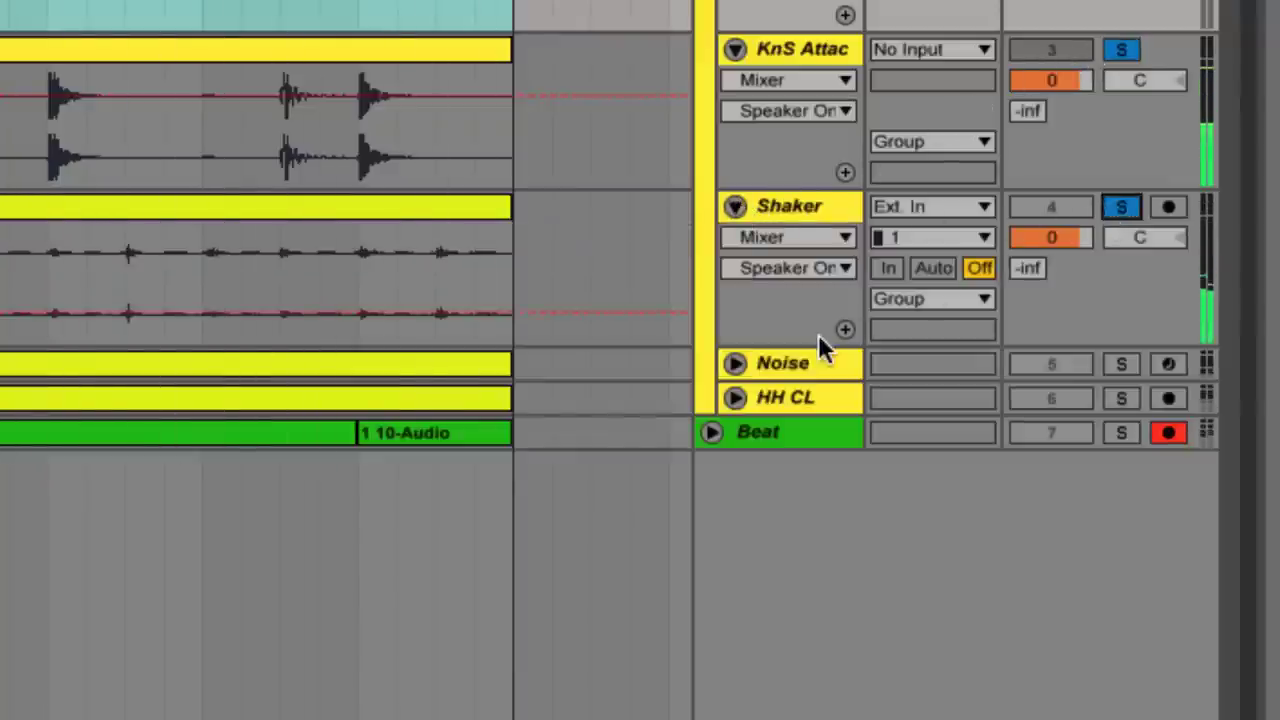
pyautogui.click(736, 365)
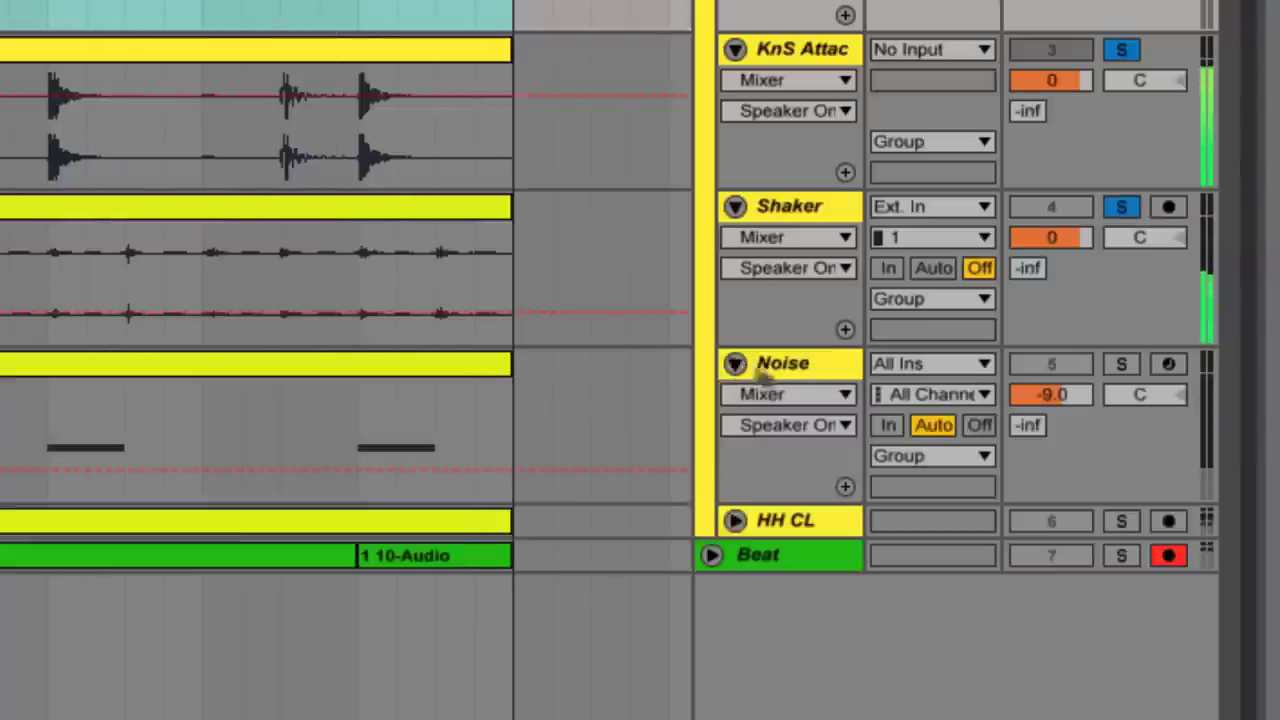
pyautogui.click(1118, 366)
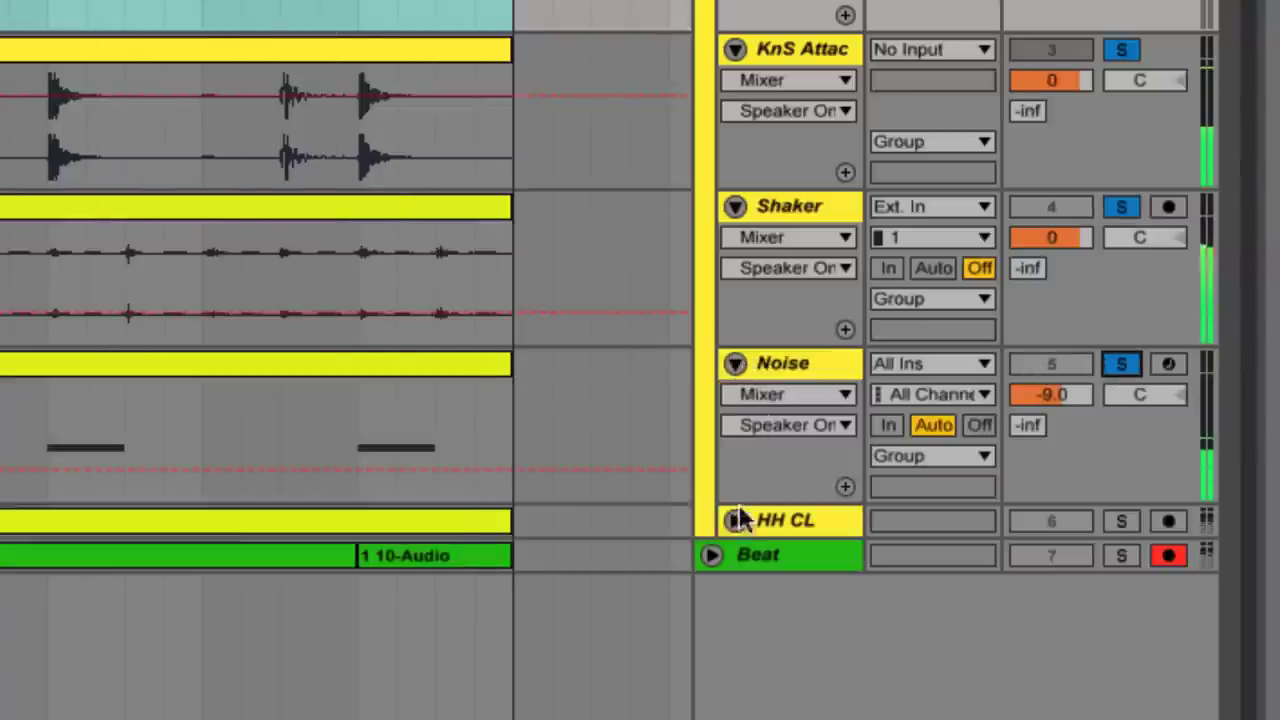
pyautogui.click(736, 520)
pyautogui.click(1115, 523)
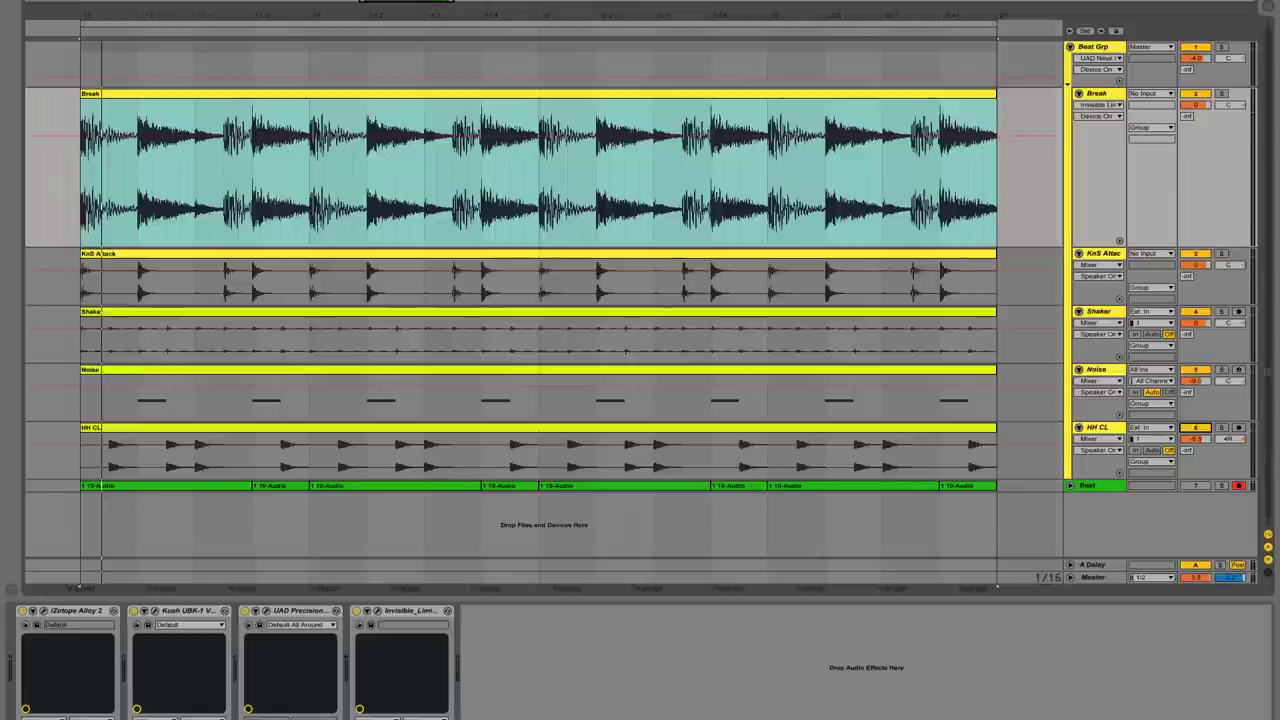
# - Open the UAD Neve 88RS on Beat Grp and switch its EQ section in, then back out
pyautogui.click(1092, 48)
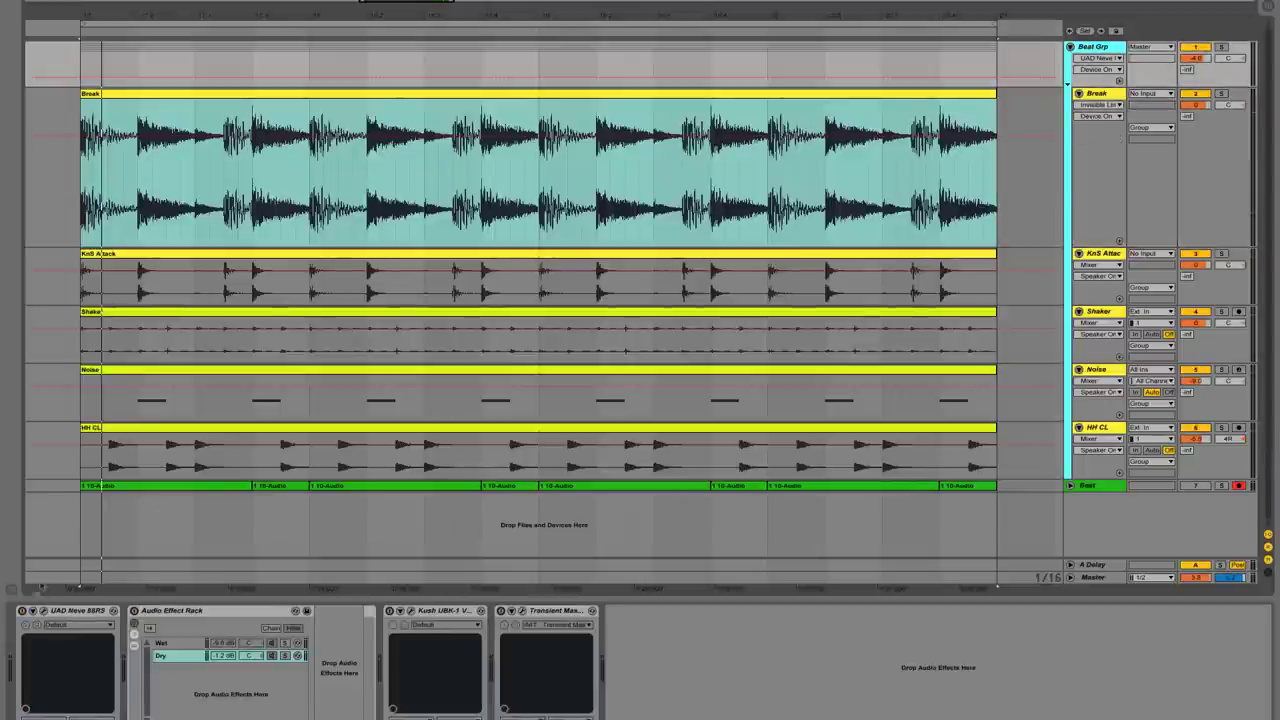
pyautogui.click(52, 612)
pyautogui.click(44, 611)
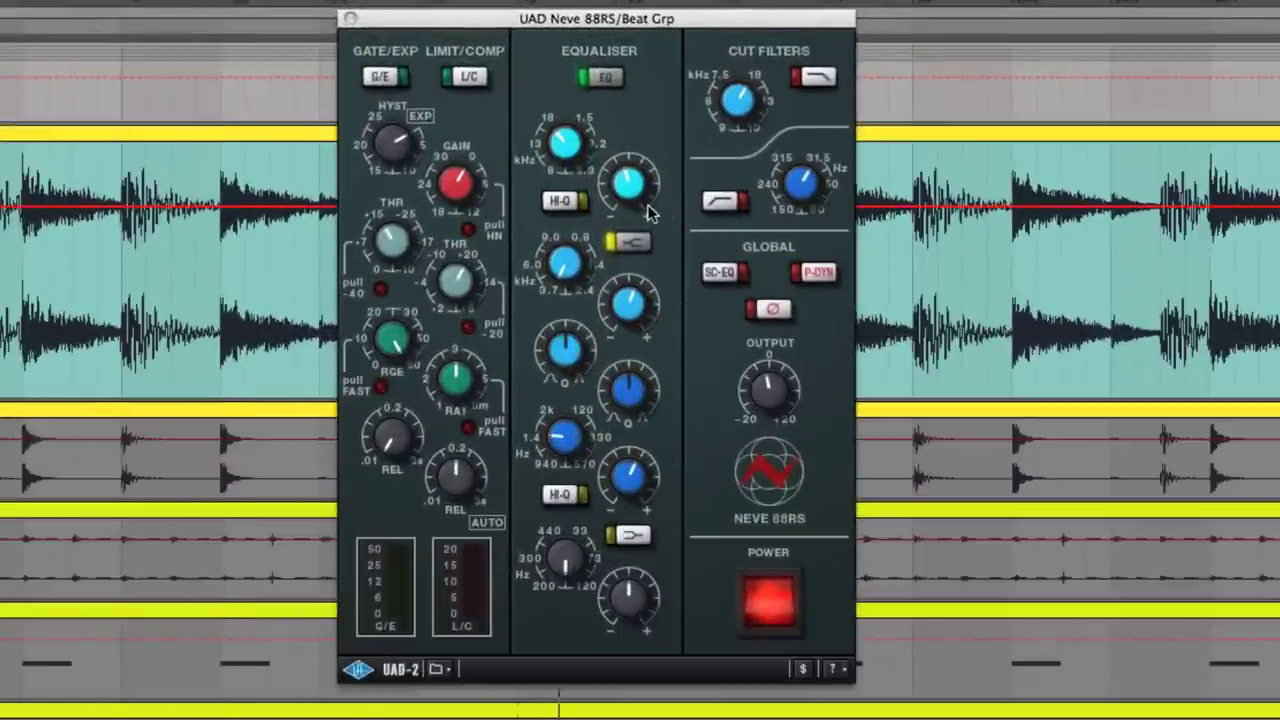
pyautogui.click(612, 80)
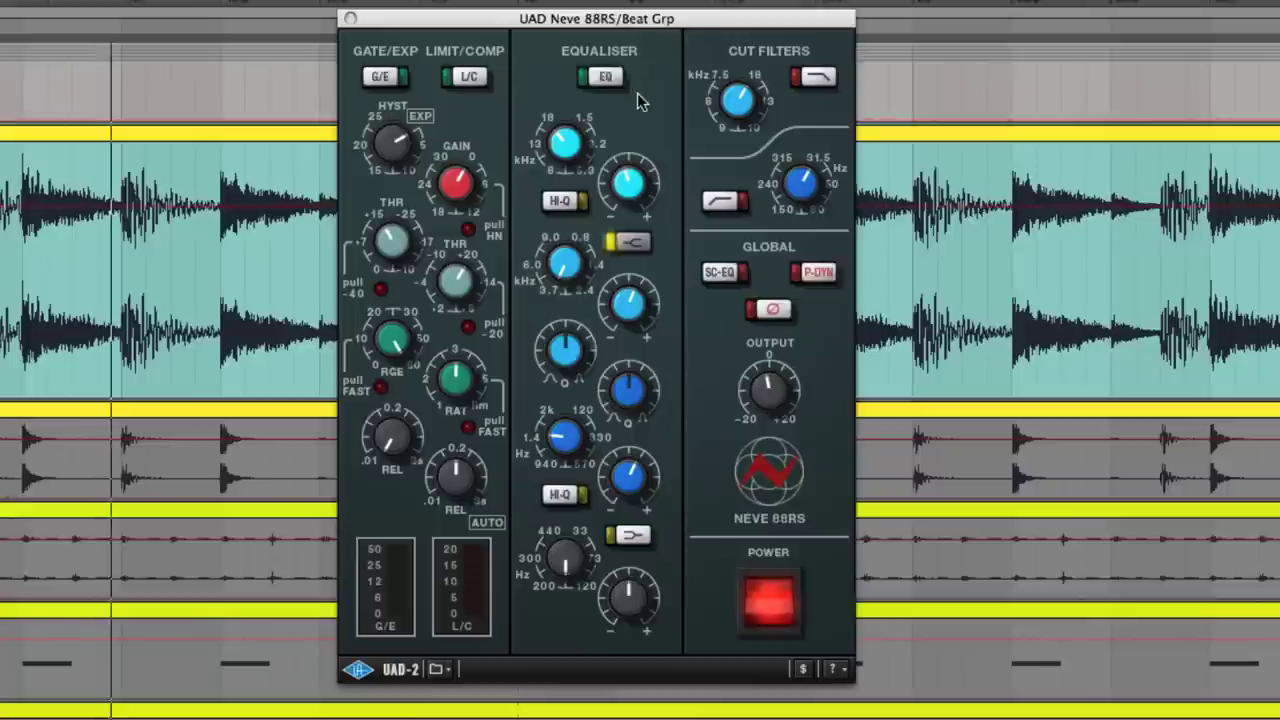
pyautogui.click(612, 80)
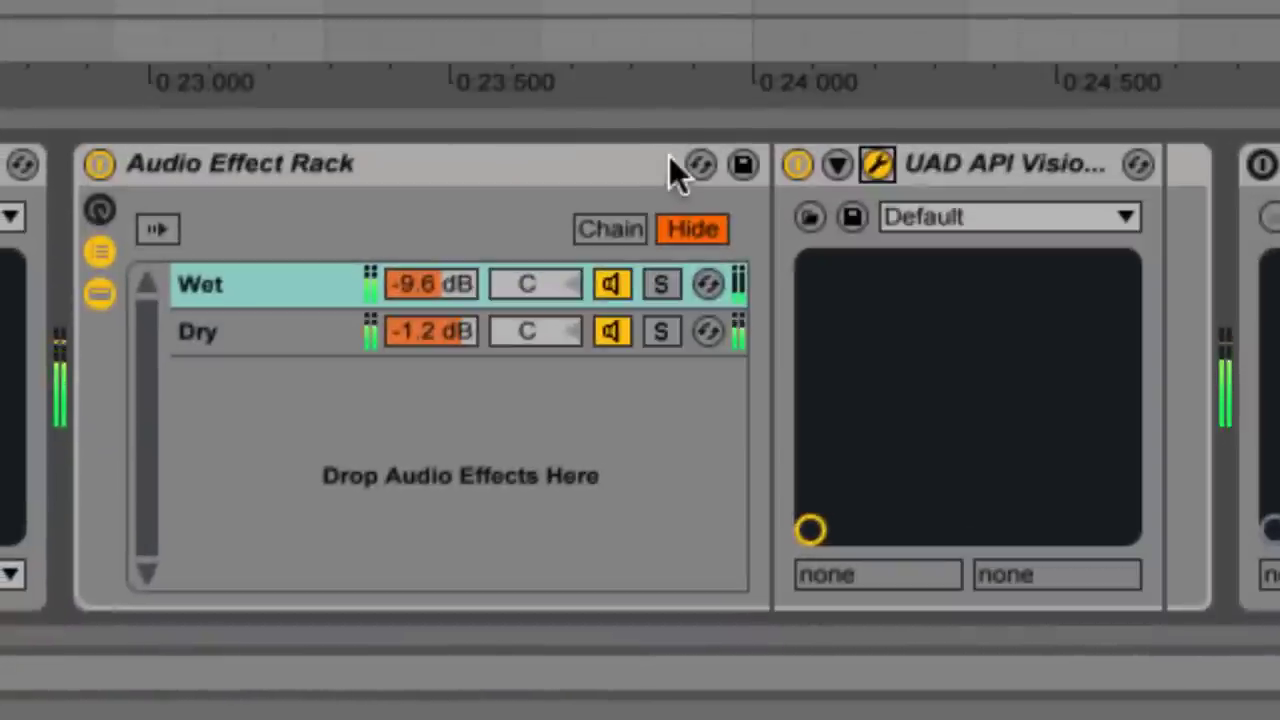
# - Solo the rack's Wet chain, then the Dry chain, then unsolo so both play
pyautogui.click(663, 284)
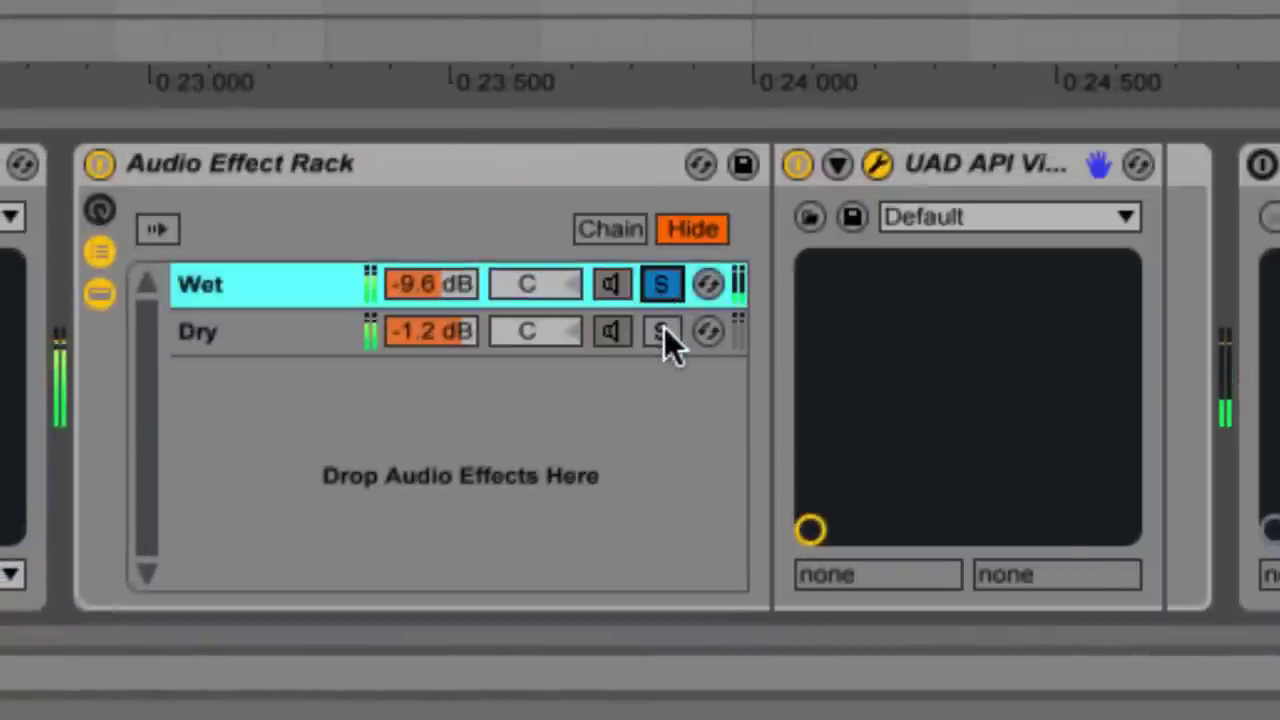
pyautogui.click(663, 331)
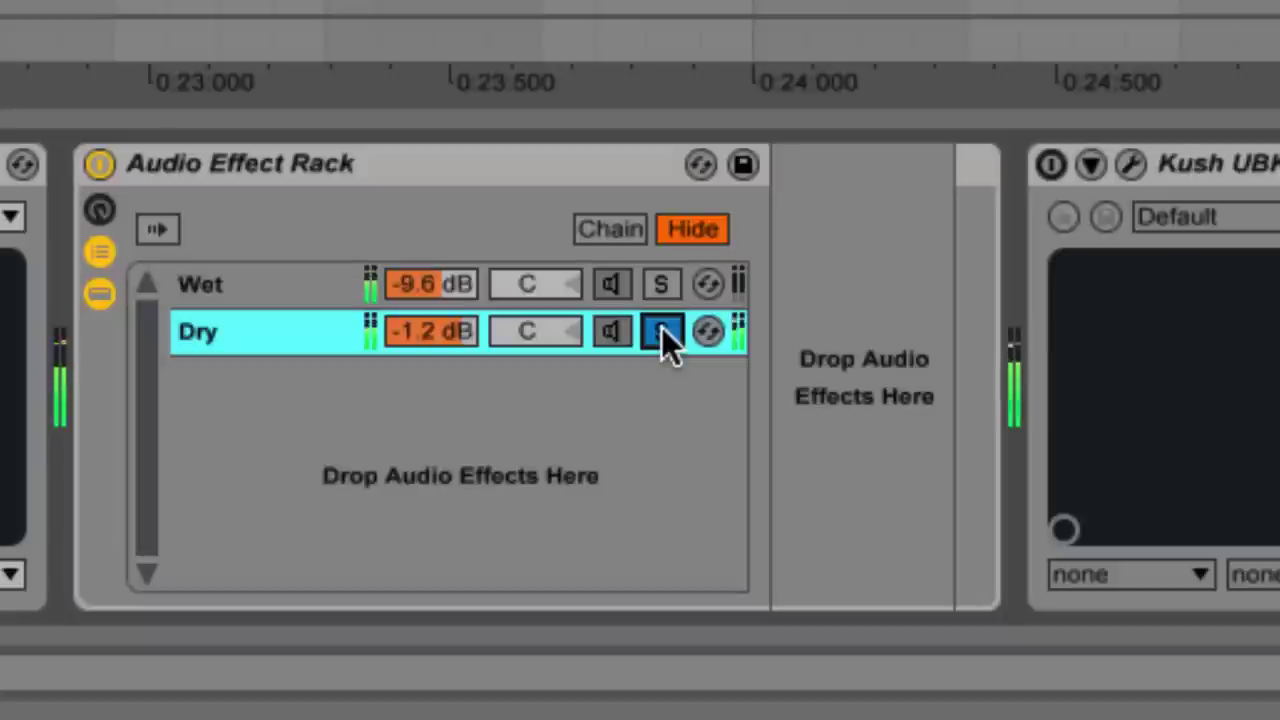
pyautogui.click(661, 331)
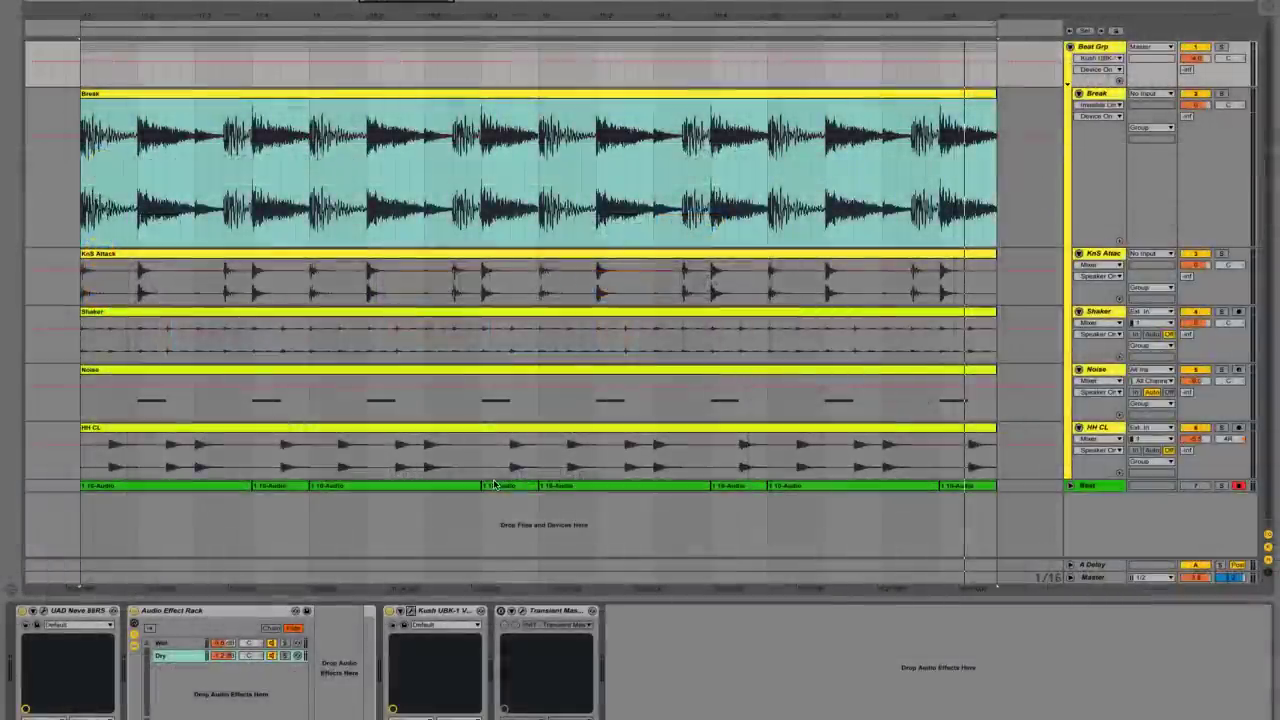
pyautogui.click(1130, 163)
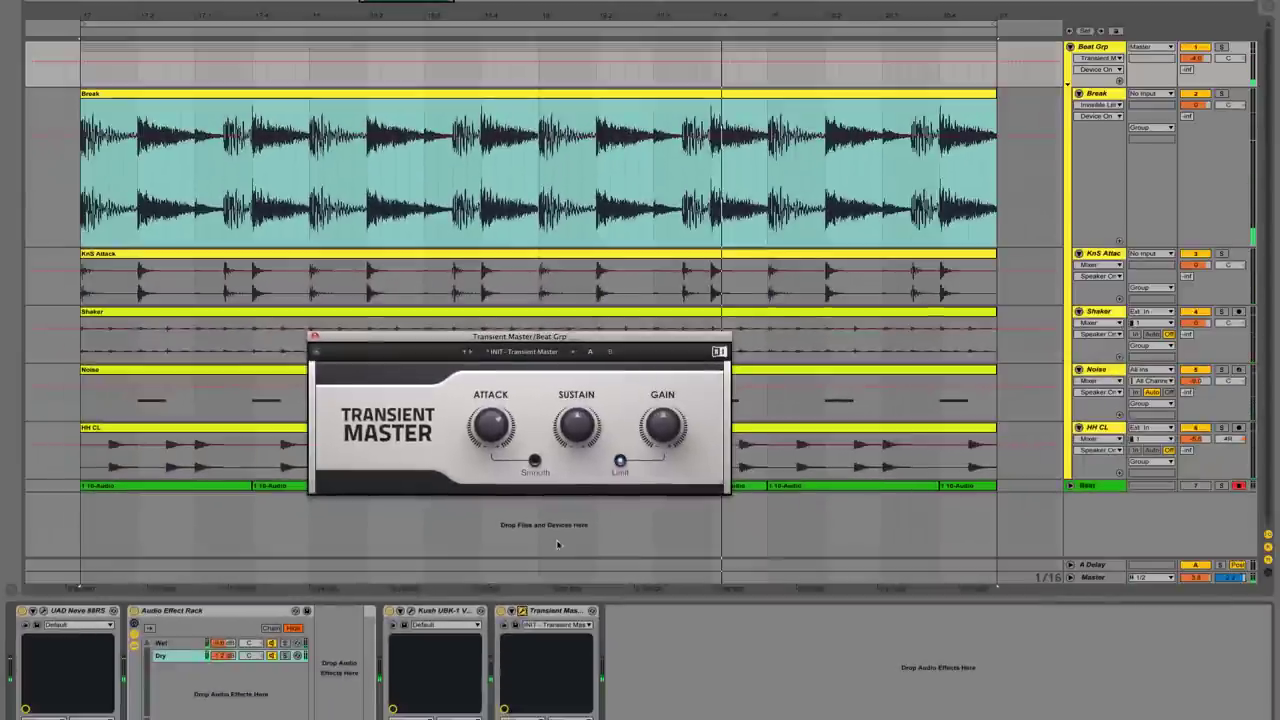
# - Close Transient Master and fold the Break, KnS Attack, Shaker, Noise and HH CL tracks
pyautogui.click(314, 337)
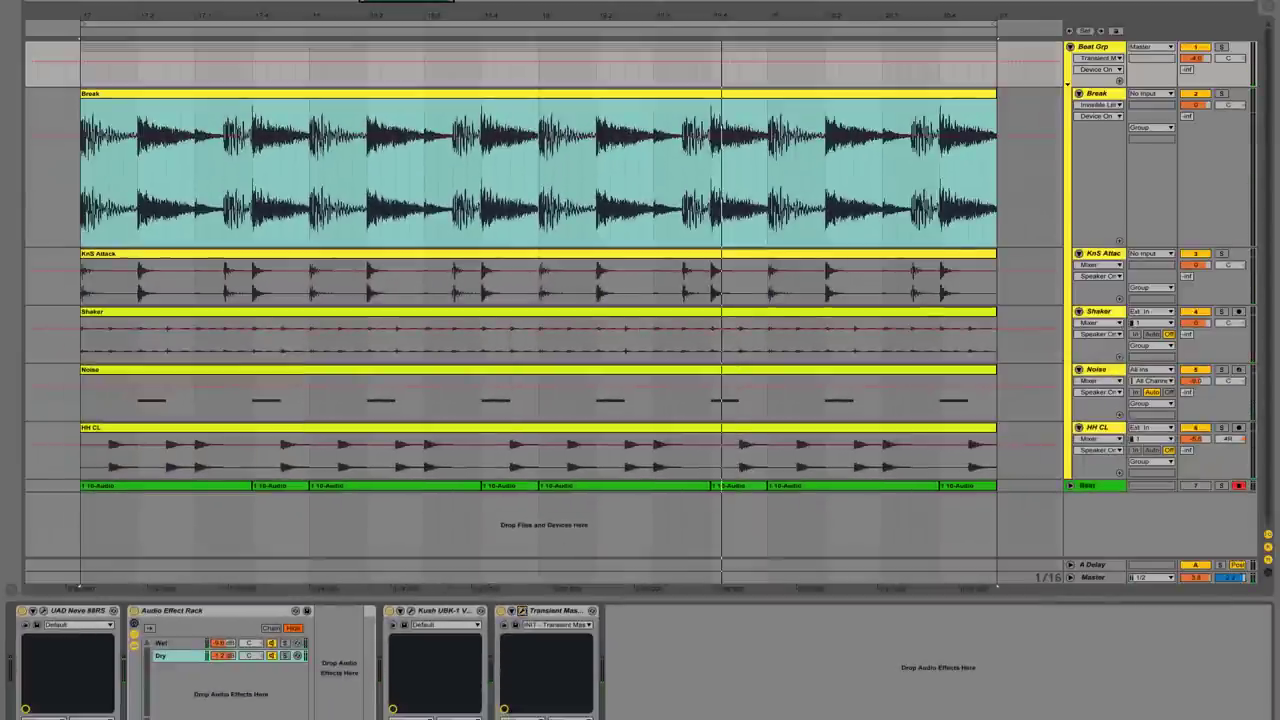
pyautogui.click(1078, 94)
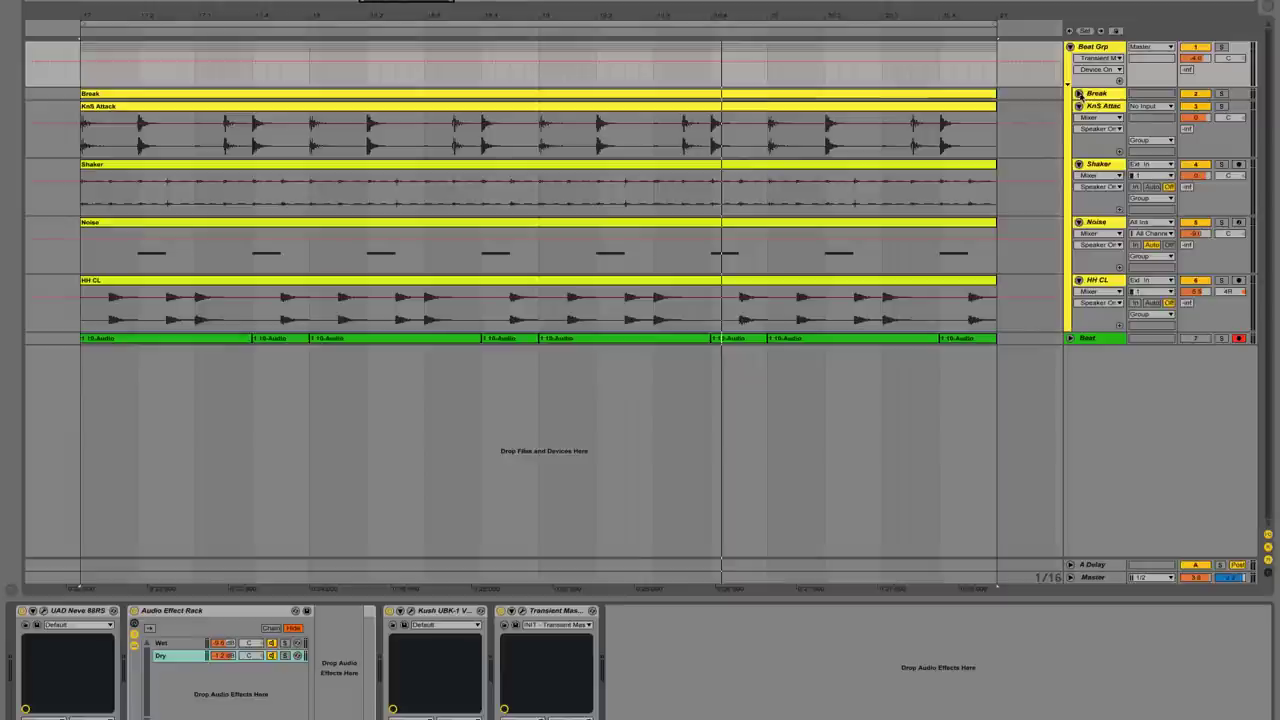
pyautogui.click(1078, 106)
pyautogui.click(1078, 119)
pyautogui.click(1078, 131)
pyautogui.click(1078, 144)
# - Unfold the Beat track, make its lane taller, and play while selecting clips in its gaps
pyautogui.click(1070, 157)
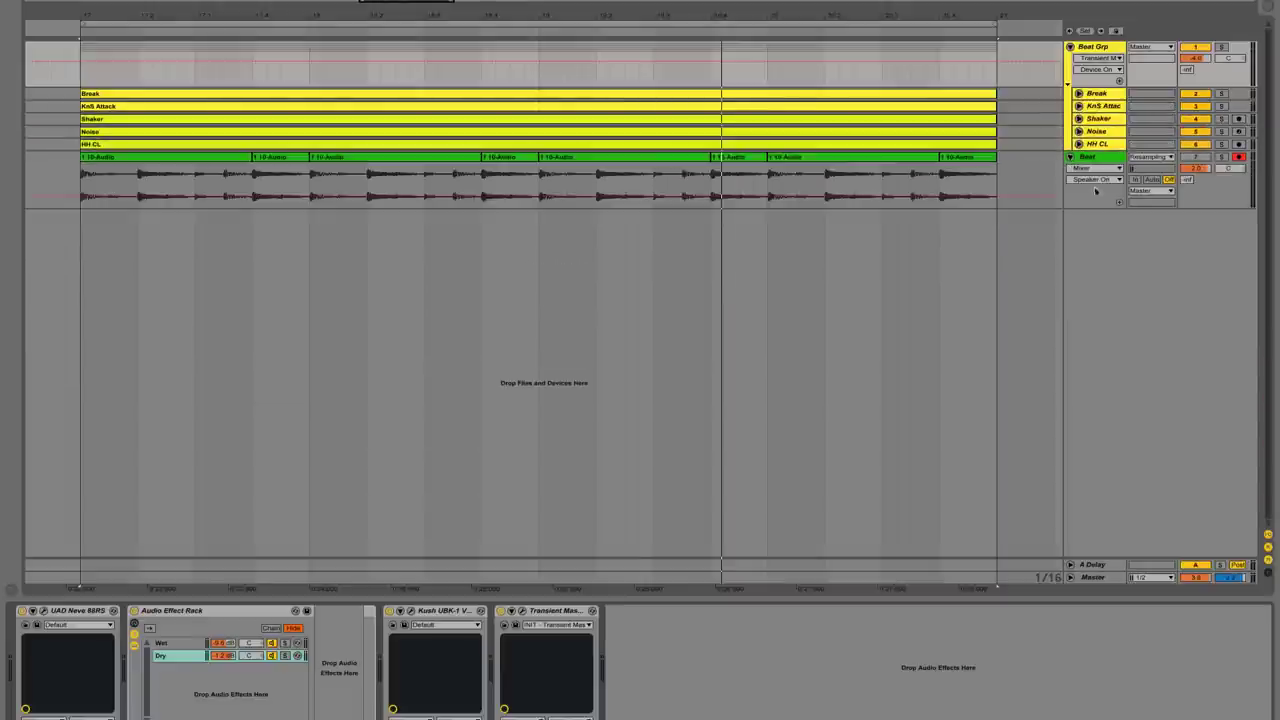
pyautogui.moveTo(1092, 207); pyautogui.dragTo(1066, 404)
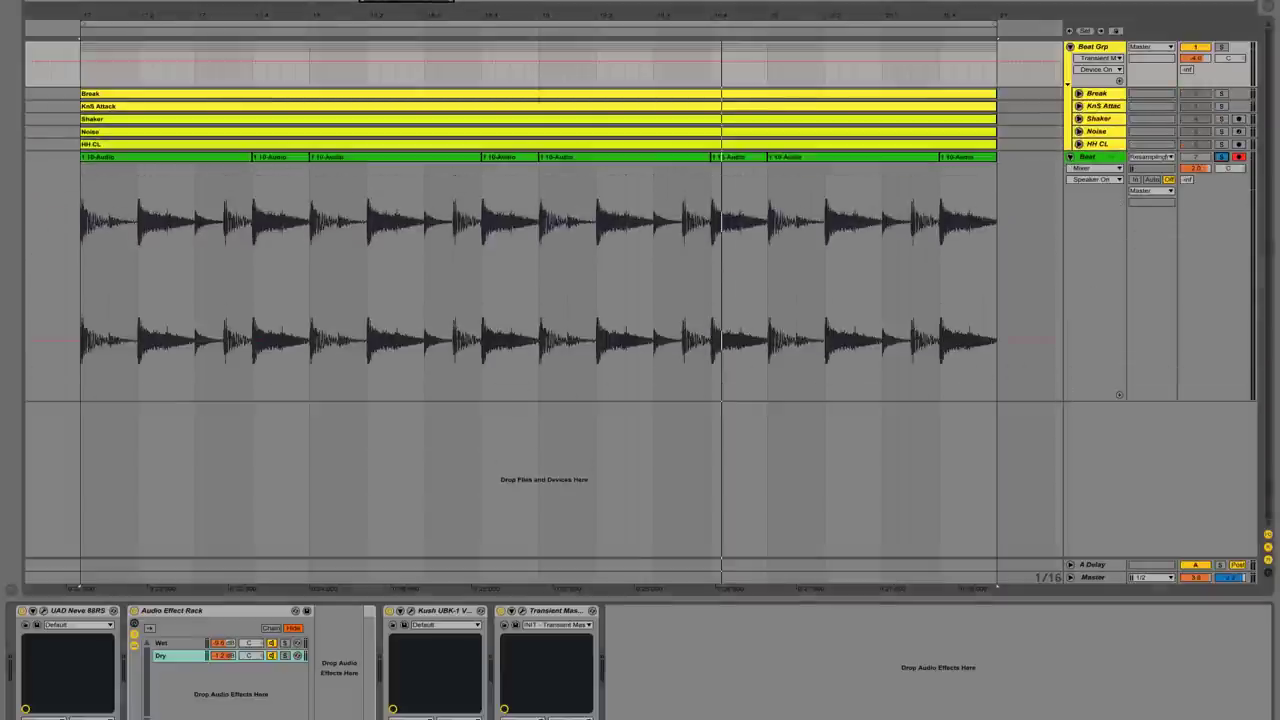
pyautogui.click(1082, 158)
pyautogui.click(280, 220)
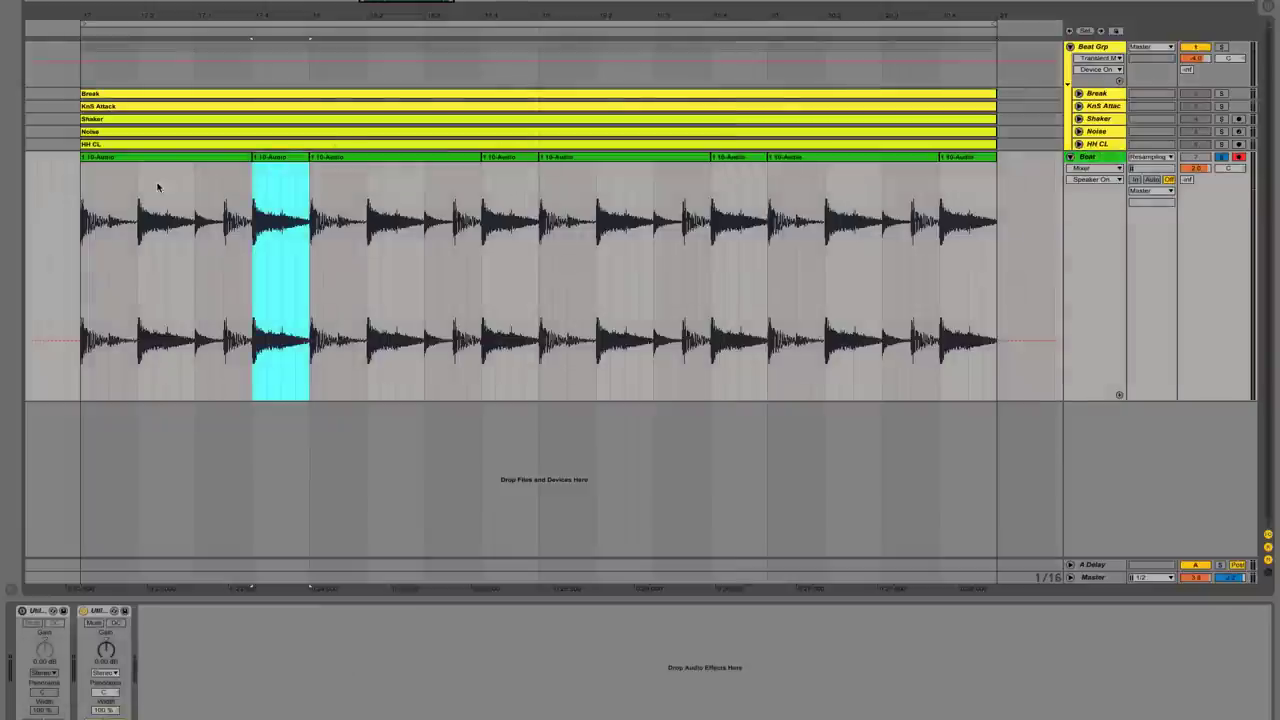
pyautogui.press('F9')
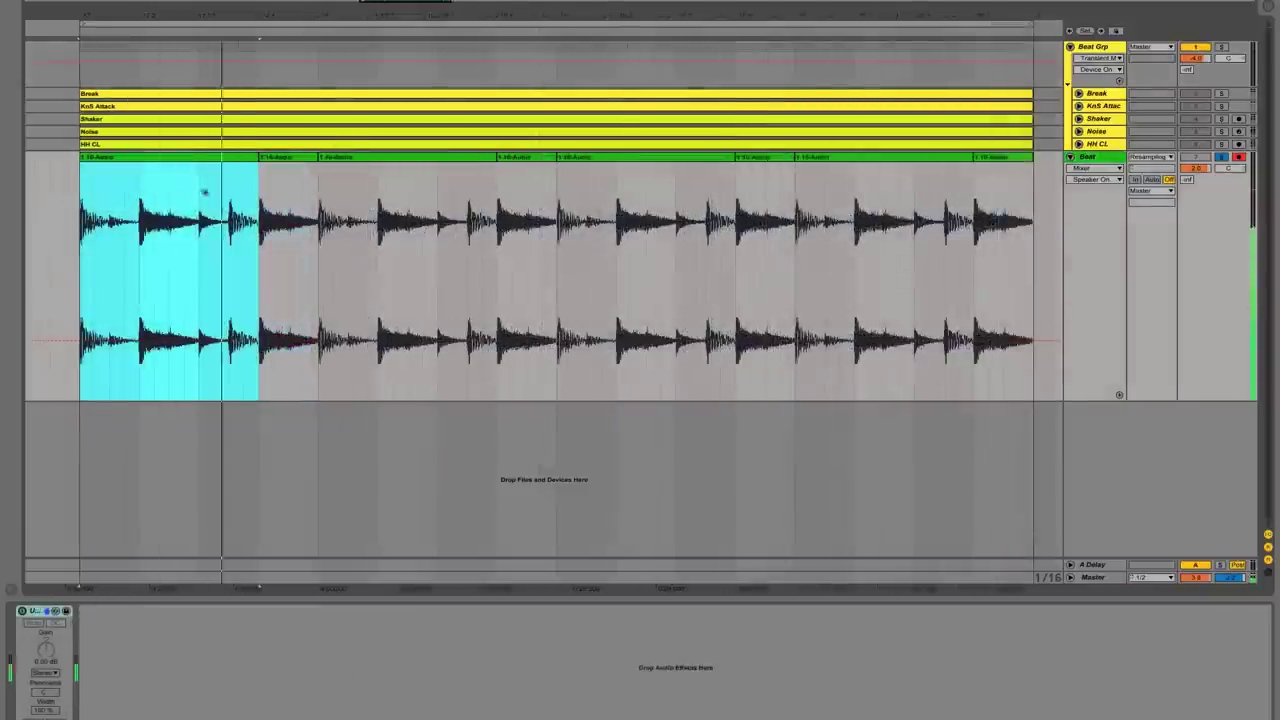
pyautogui.click(160, 196)
pyautogui.click(280, 165)
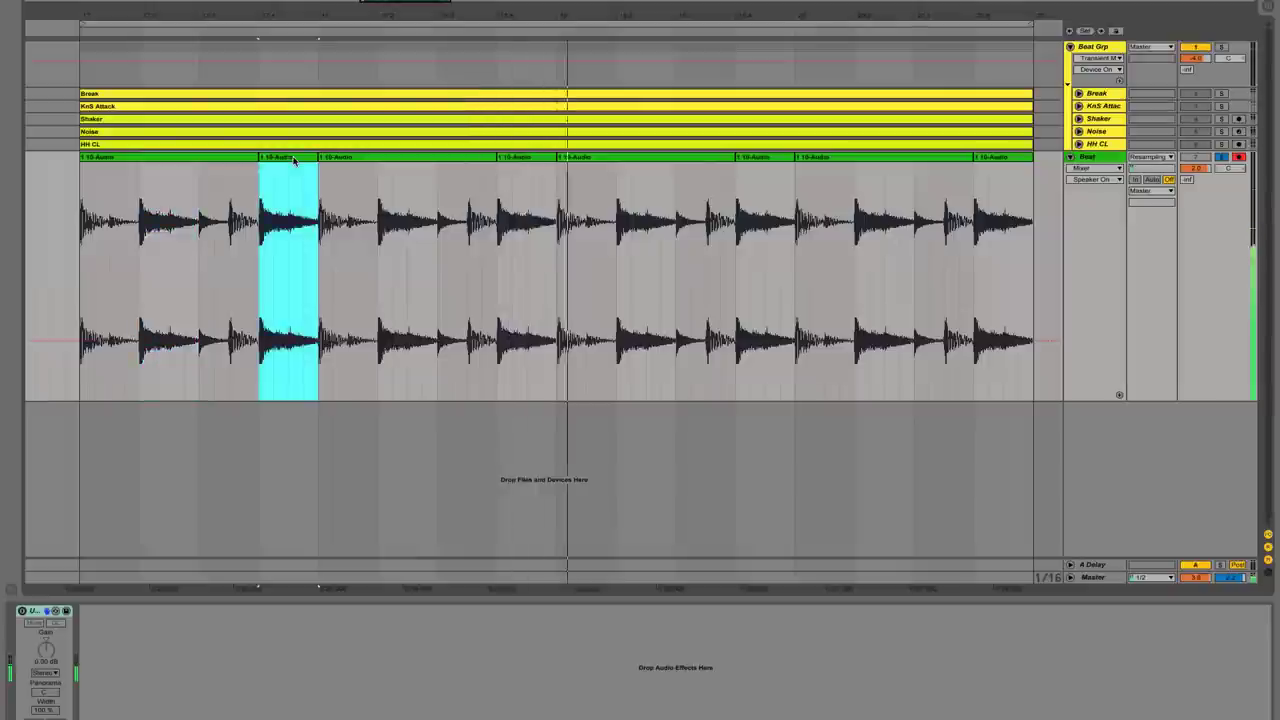